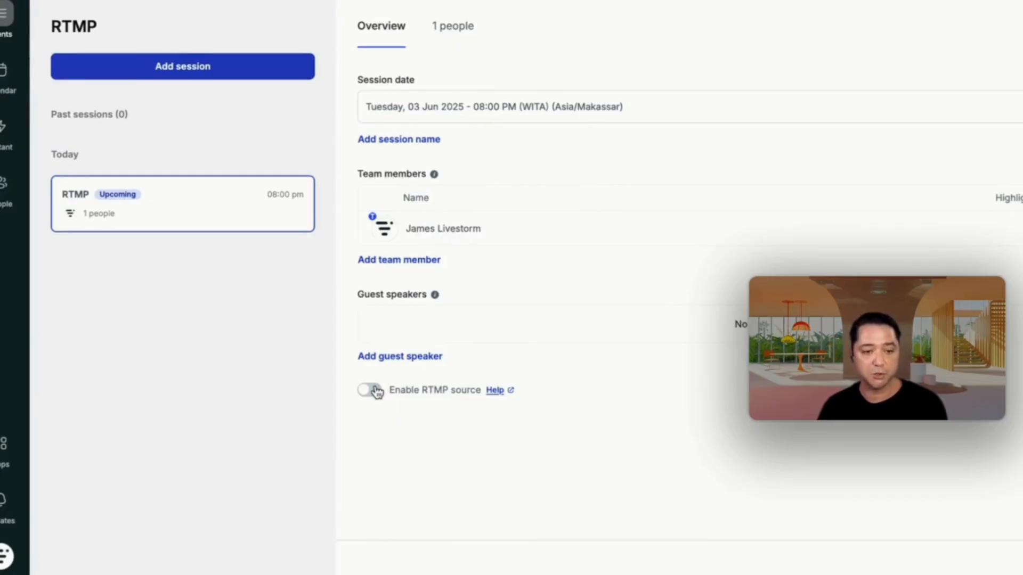
# Step: Enable the RTMP source for the 3 June RTMP session and bring up its server URL and stream key
pyautogui.click(374, 391)
pyautogui.scroll(-1, 408, 440)
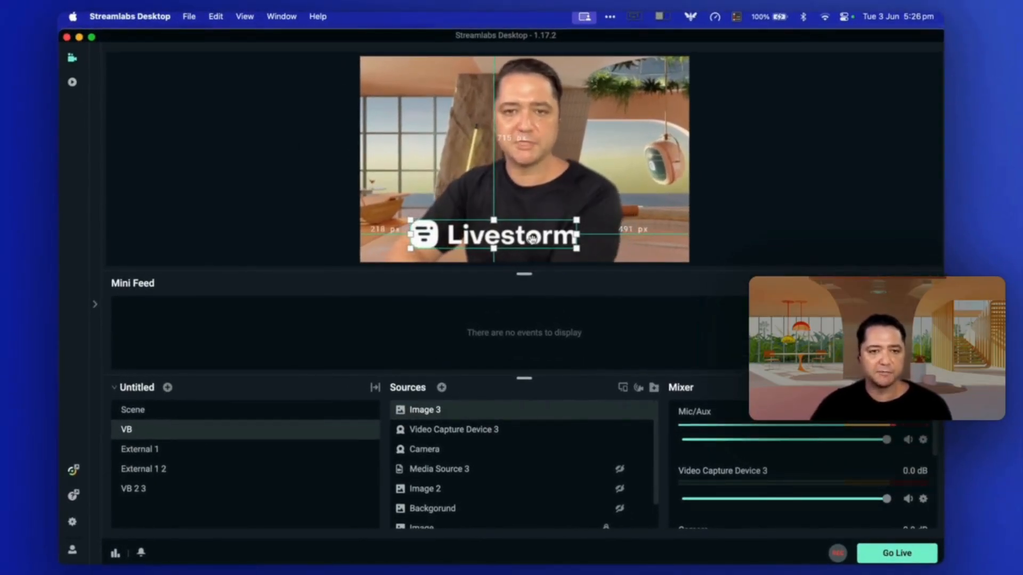
# Step: Switch to Streamlabs Desktop and open its Stream settings
pyautogui.click(462, 173)
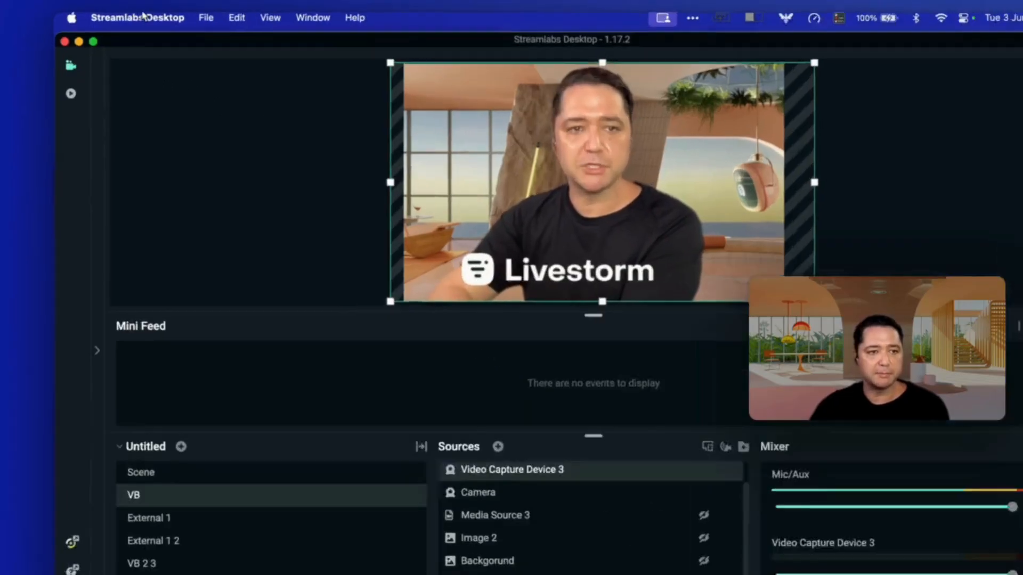
pyautogui.click(129, 16)
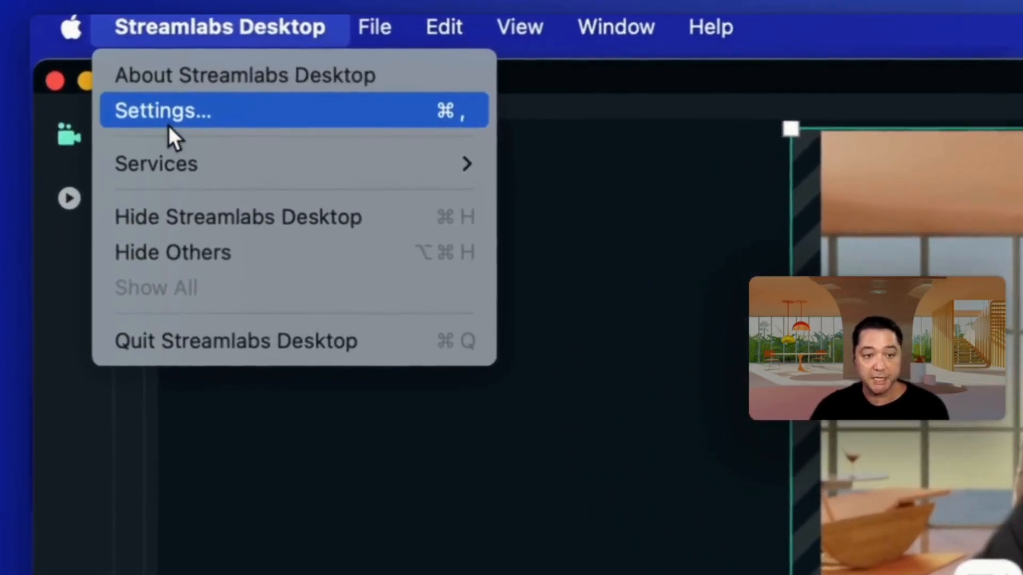
pyautogui.click(135, 87)
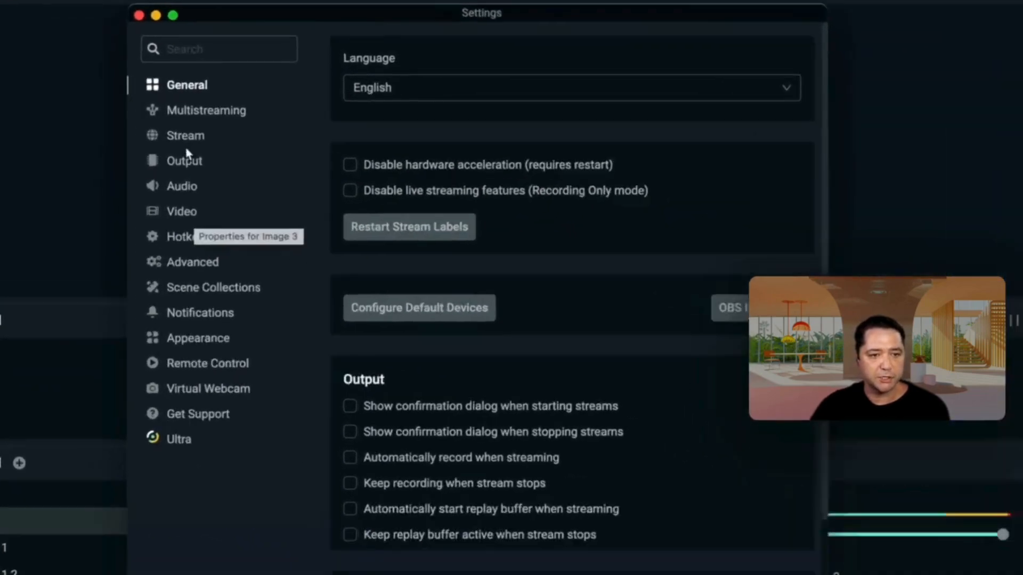
pyautogui.click(247, 174)
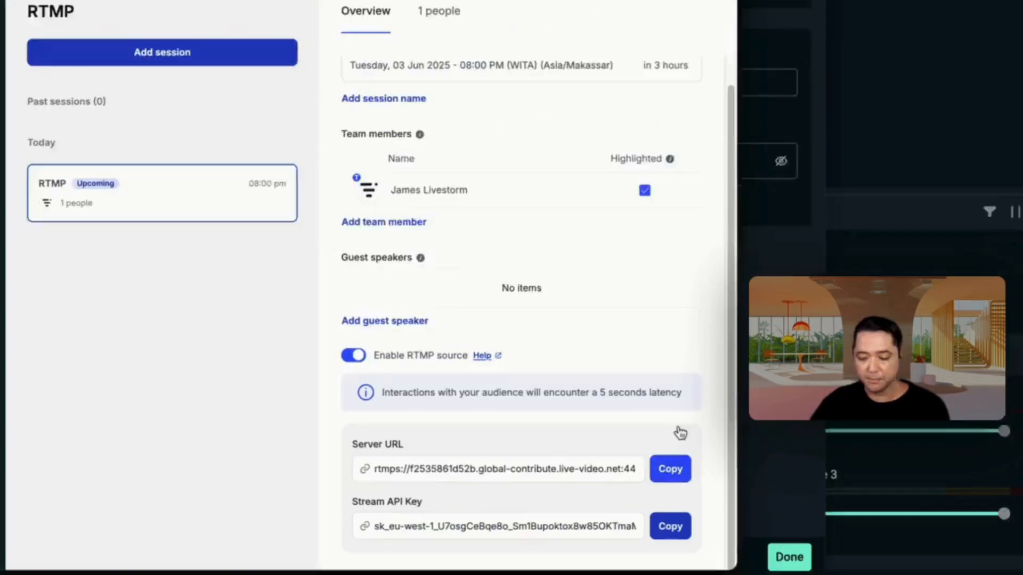
# Step: Copy the session's server URL from Livestorm and paste it as the custom streaming server URL in Streamlabs
pyautogui.click(671, 487)
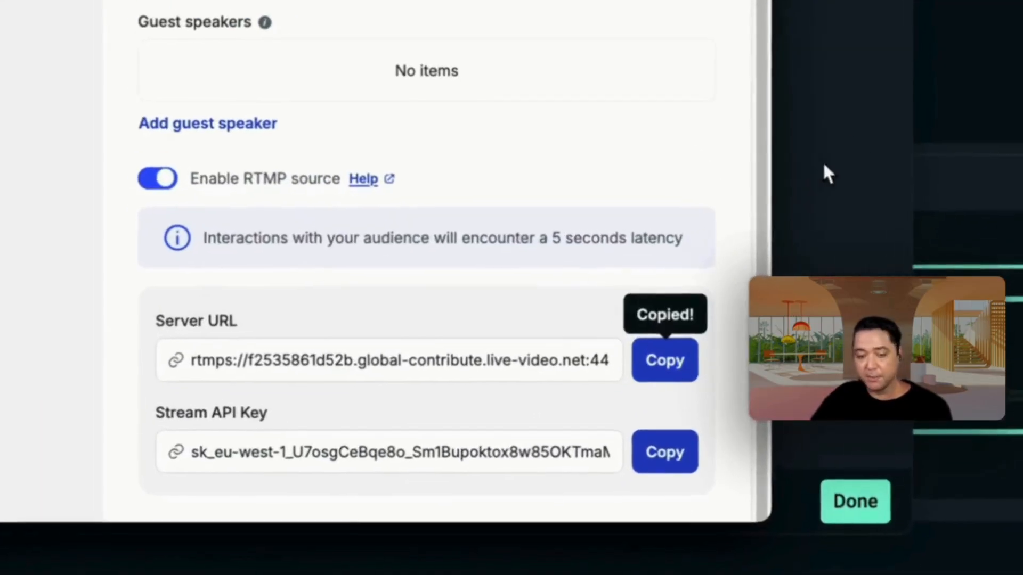
pyautogui.click(762, 383)
pyautogui.rightClick(410, 143)
pyautogui.click(335, 213)
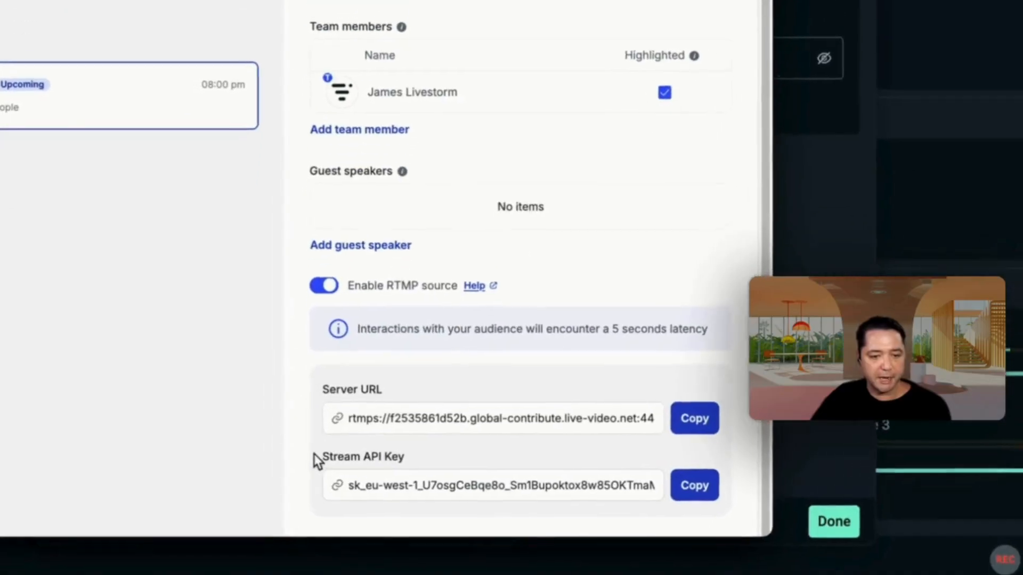
# Step: Copy the session's stream API key into the Streamlabs stream key field, reveal the key and close the settings
pyautogui.click(694, 484)
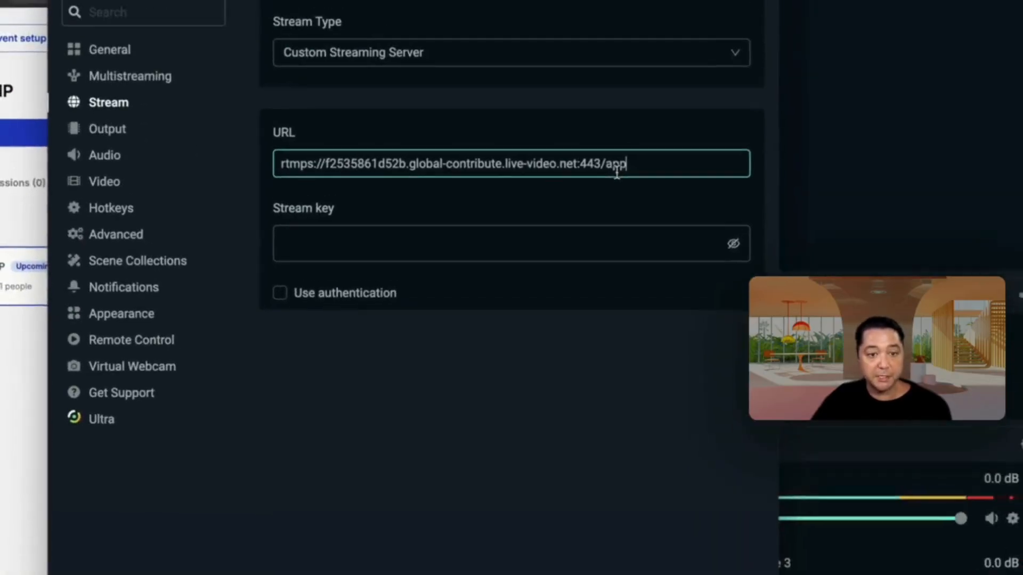
pyautogui.click(382, 297)
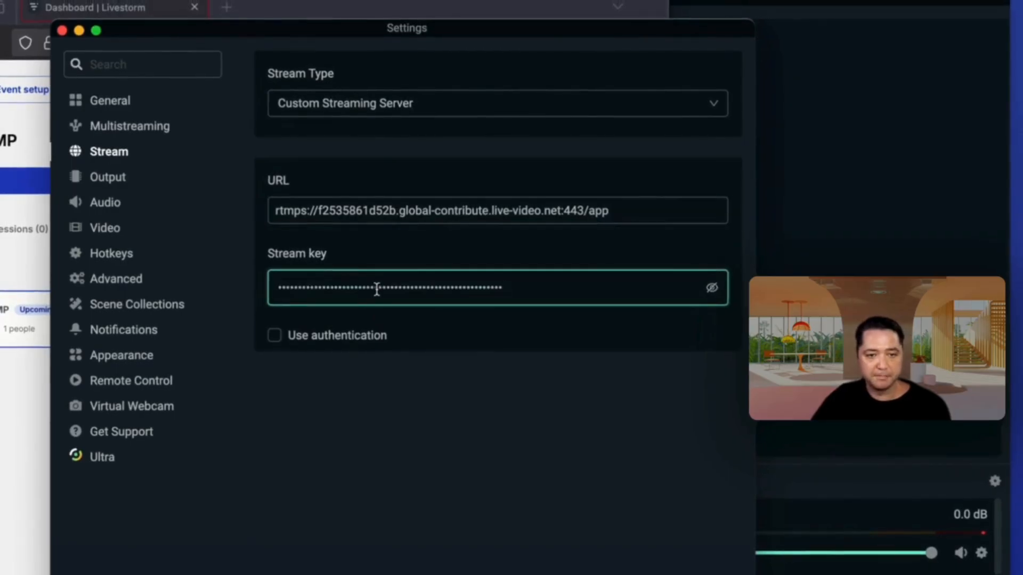
pyautogui.click(711, 288)
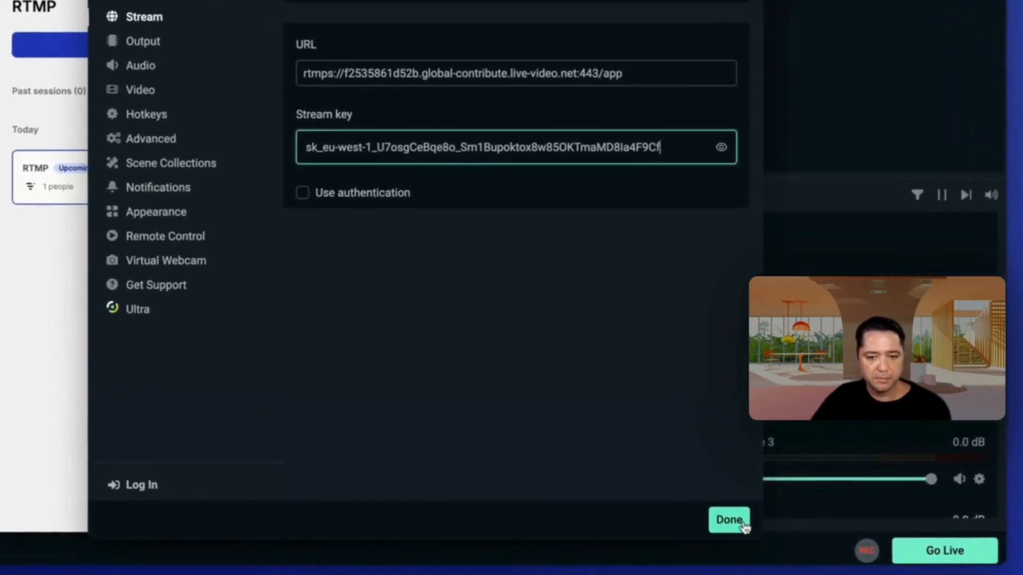
pyautogui.click(742, 525)
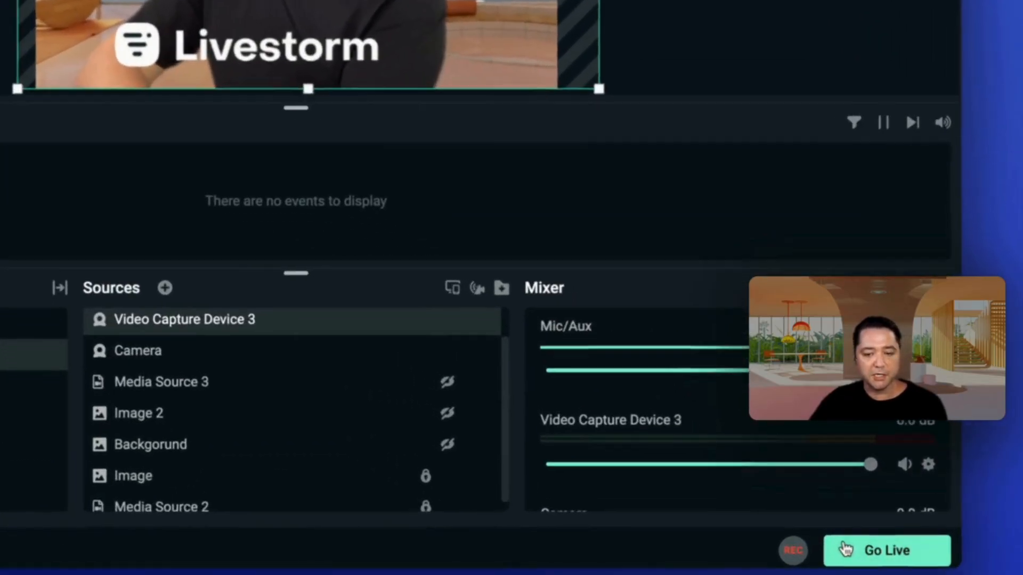
# Step: Go live in Streamlabs and access the RTMP session's room in Livestorm
pyautogui.click(867, 550)
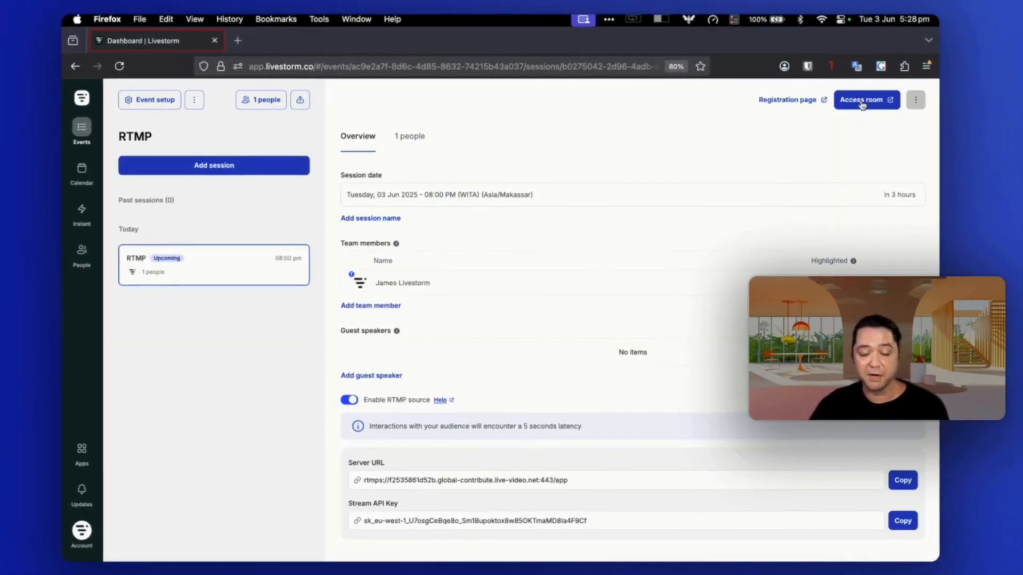
pyautogui.click(863, 101)
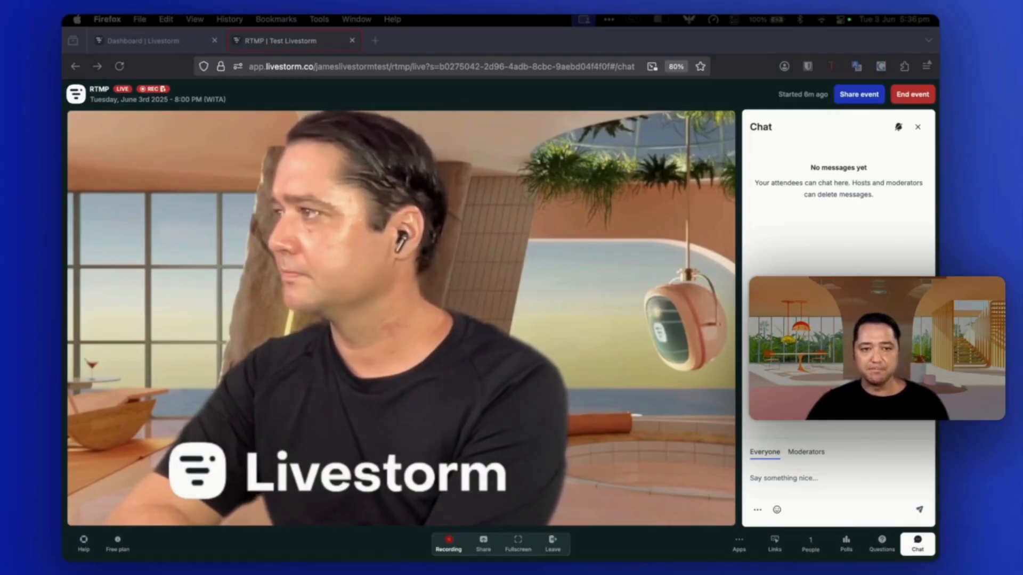
# Step: Add an RTMP session for 10 June 2025 at 08:00 PM Makassar time and enable its RTMP source
pyautogui.click(227, 140)
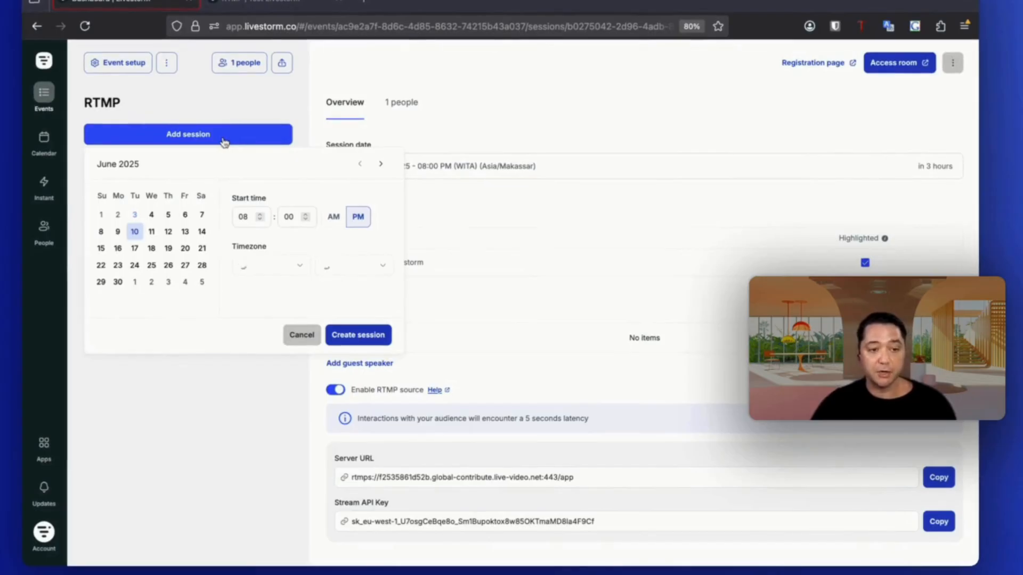
pyautogui.click(365, 336)
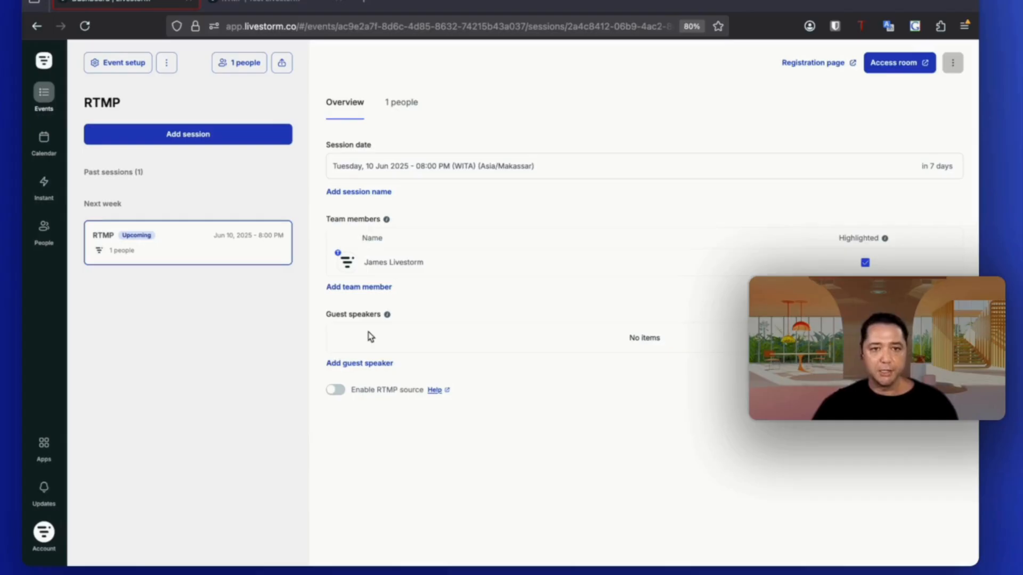
pyautogui.click(335, 390)
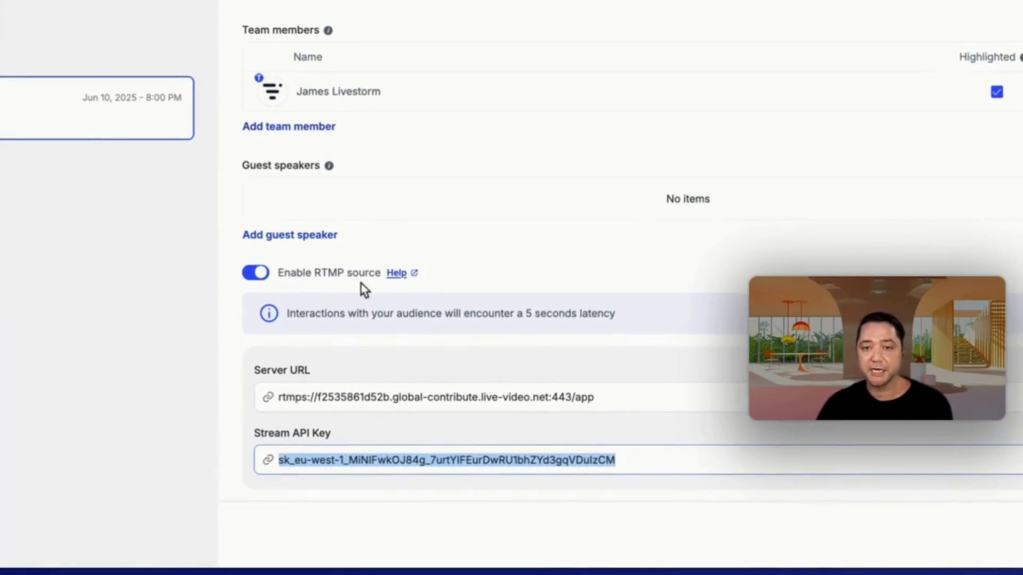
pyautogui.click(598, 397)
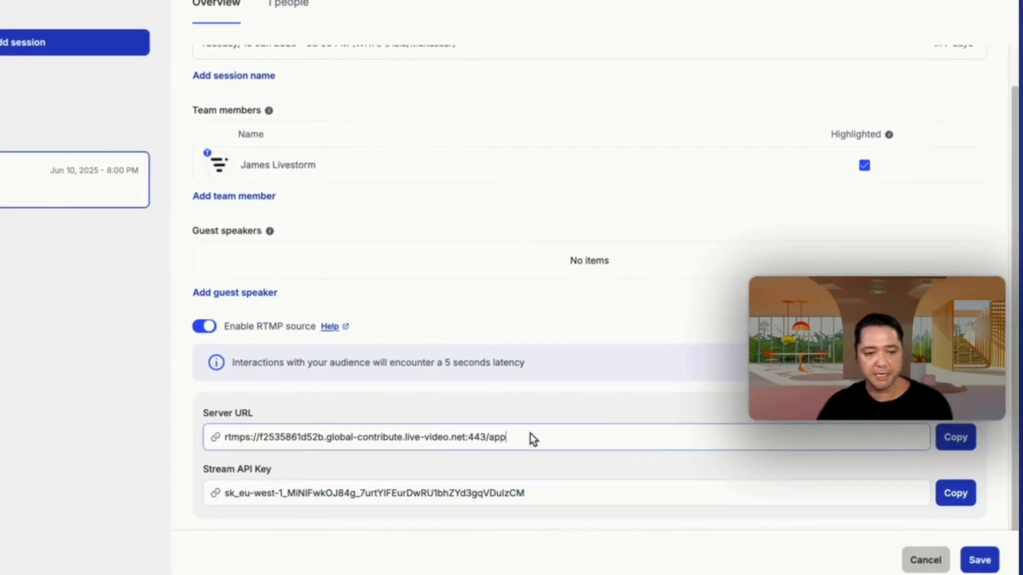
pyautogui.click(955, 438)
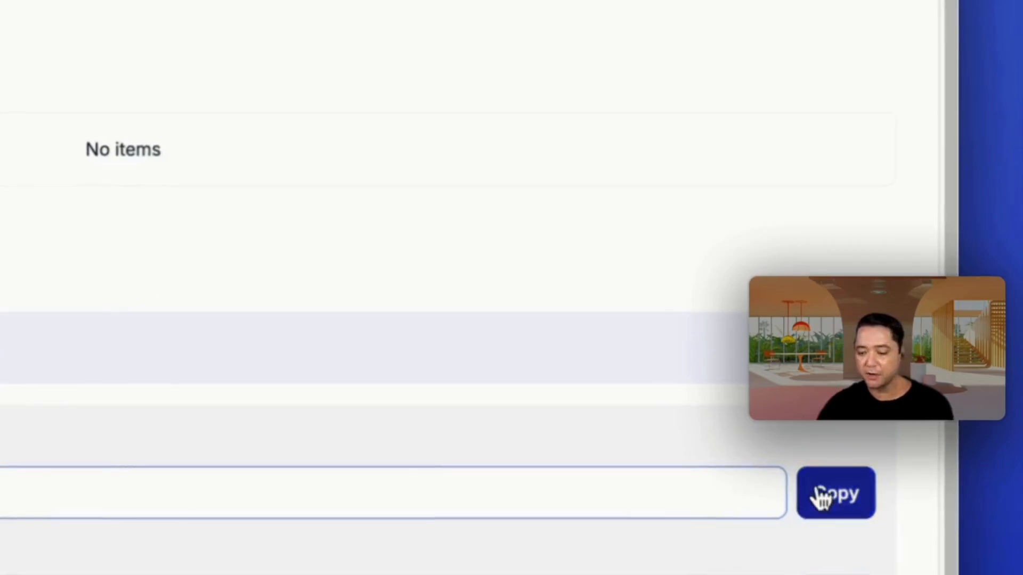
pyautogui.click(907, 564)
# Step: Switch to OBS and open its Stream settings
pyautogui.press('super+Tab')
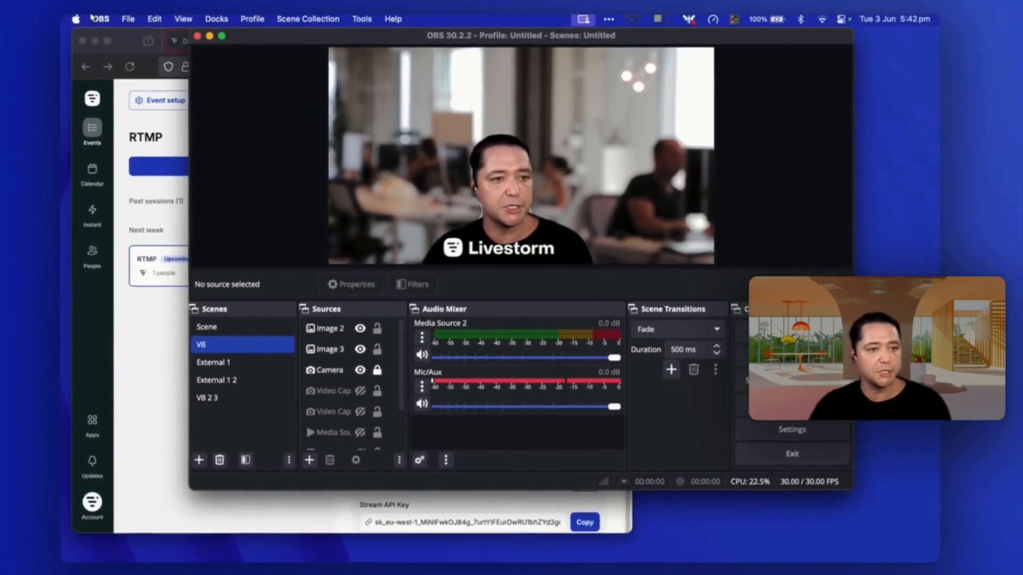
pyautogui.click(101, 19)
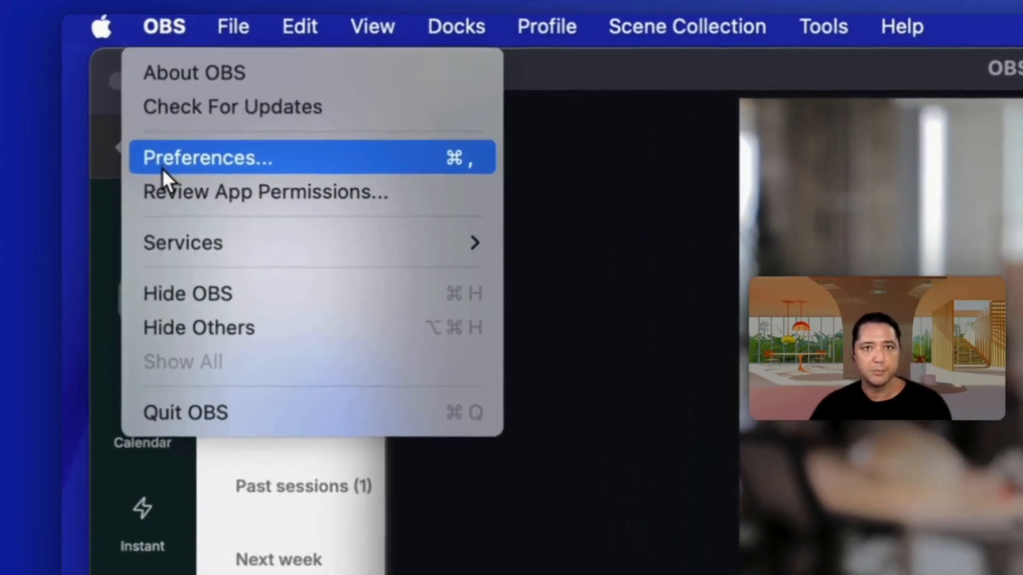
pyautogui.click(140, 133)
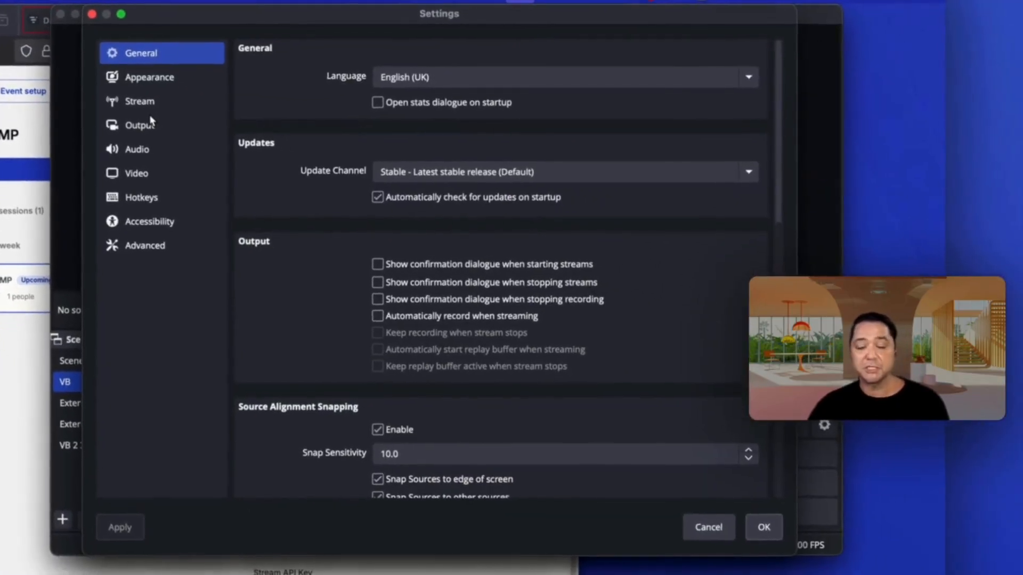
pyautogui.click(144, 112)
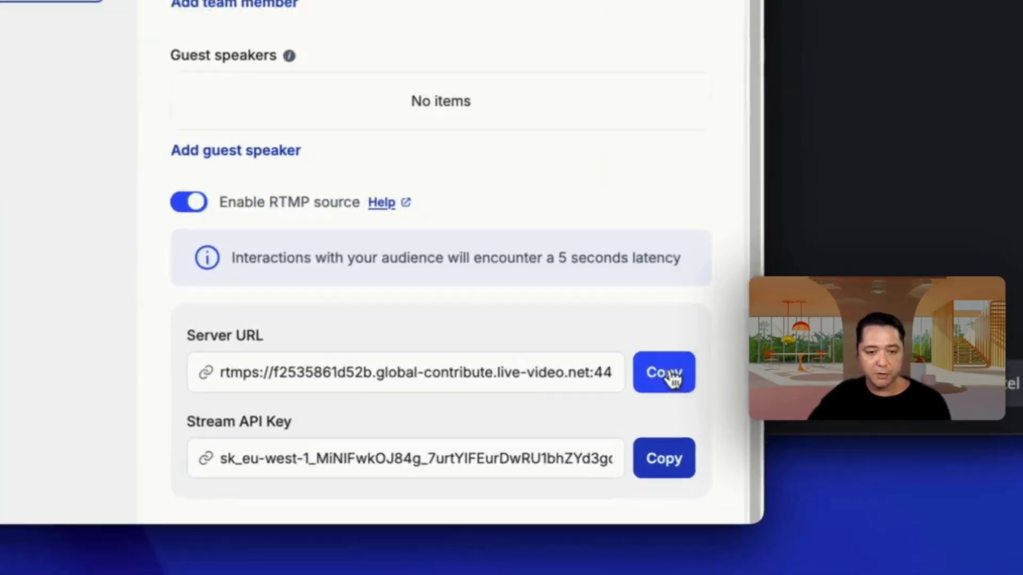
# Step: Copy the new session's server URL from Livestorm and paste it as the custom service's server in OBS
pyautogui.click(672, 379)
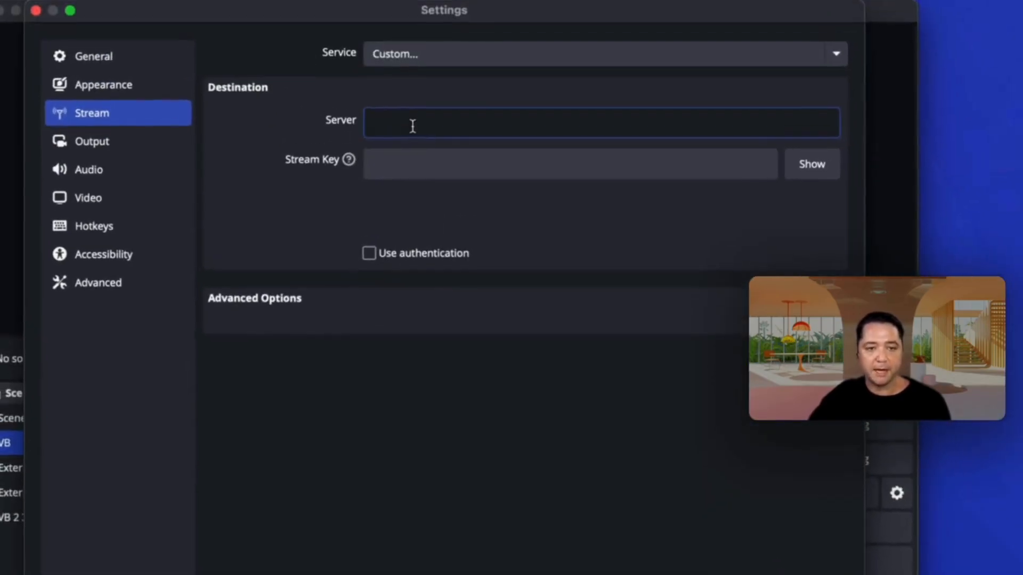
pyautogui.click(390, 133)
pyautogui.press('super+v')
# Step: Copy the new session's stream API key from Livestorm and paste it into the OBS stream key field
pyautogui.click(389, 168)
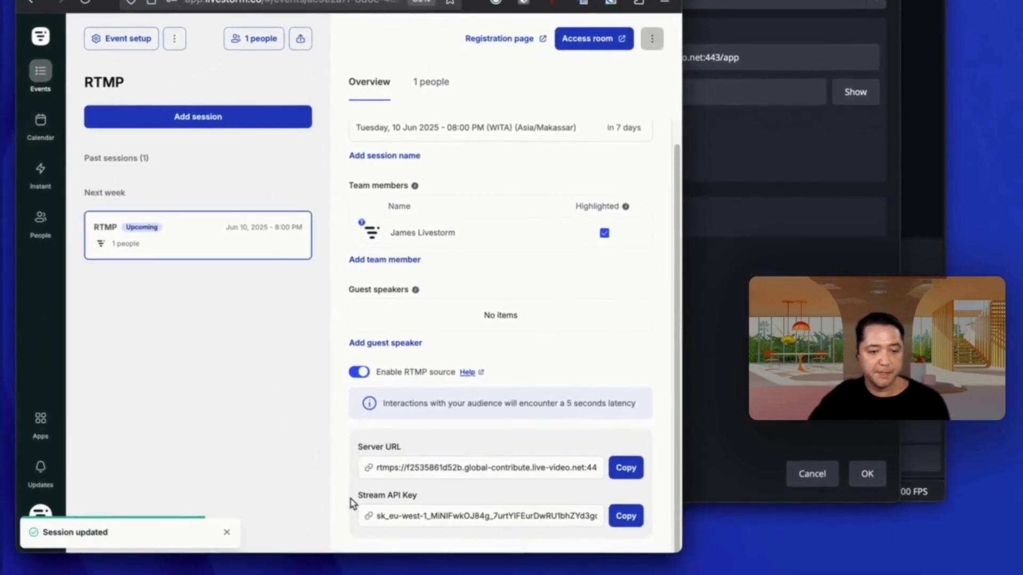
pyautogui.moveTo(358, 495); pyautogui.dragTo(483, 499)
pyautogui.click(635, 515)
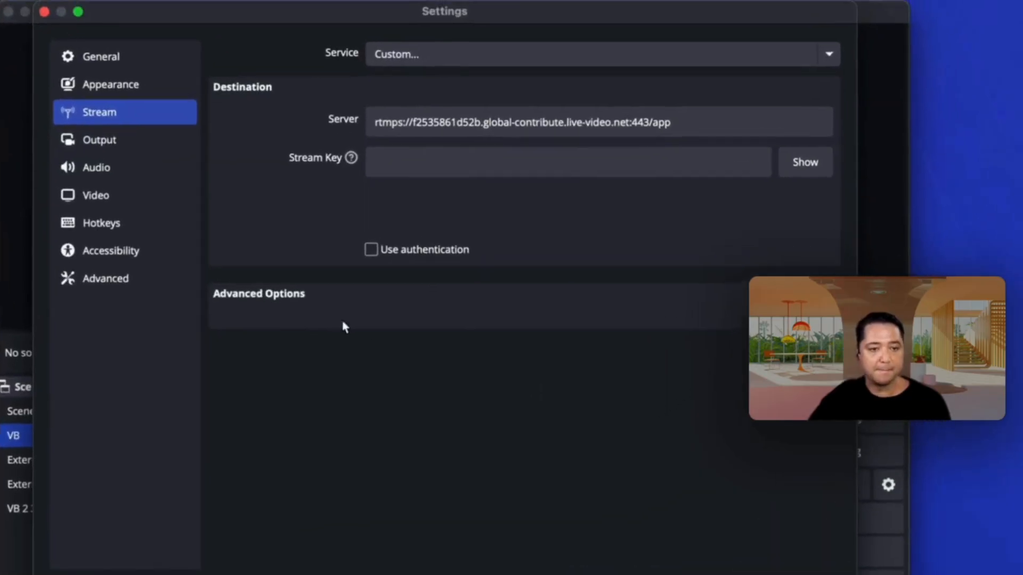
pyautogui.click(386, 168)
pyautogui.press('super+v')
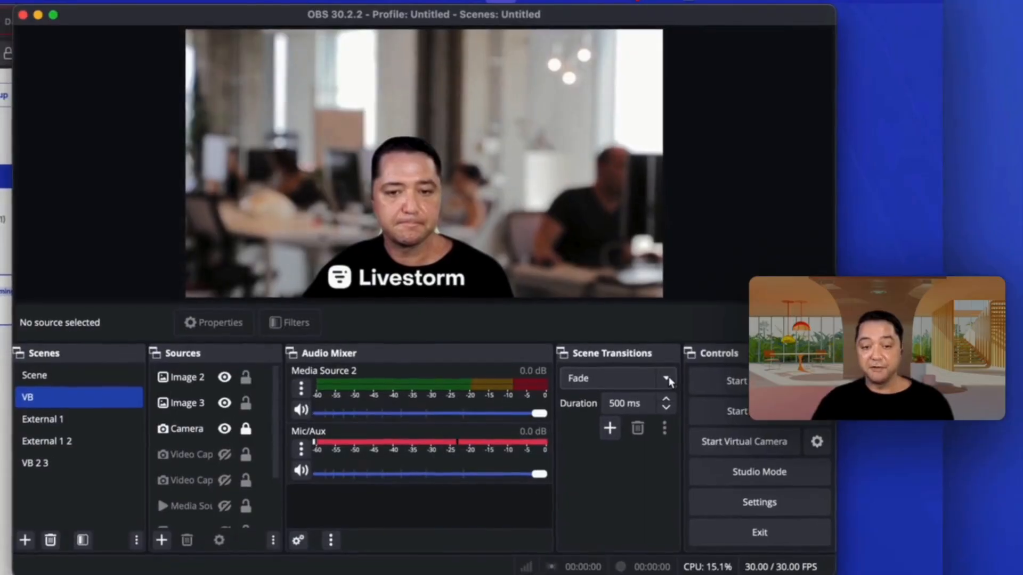
# Step: Start streaming in OBS and access the new session's room in Livestorm
pyautogui.click(736, 381)
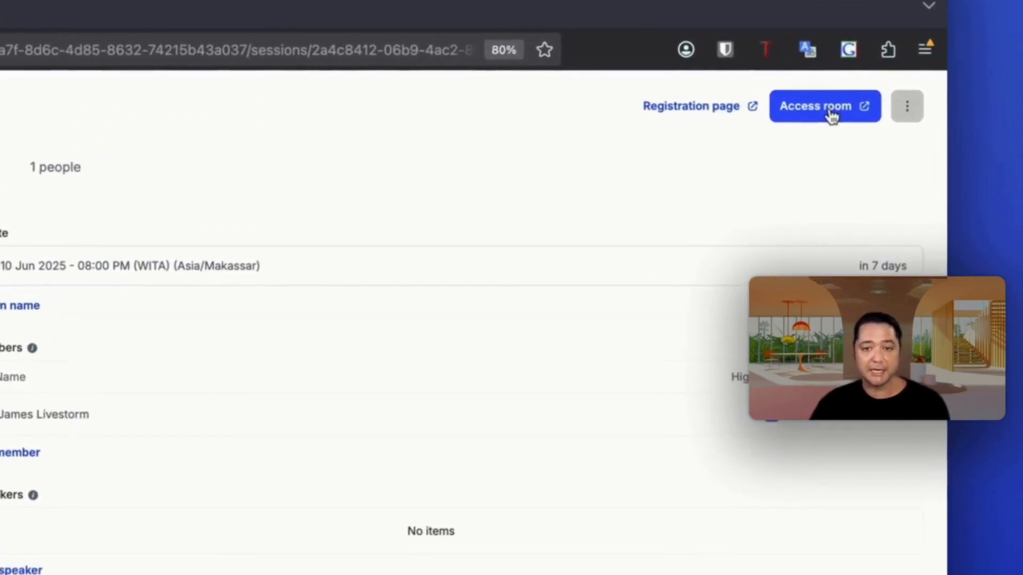
pyautogui.click(846, 104)
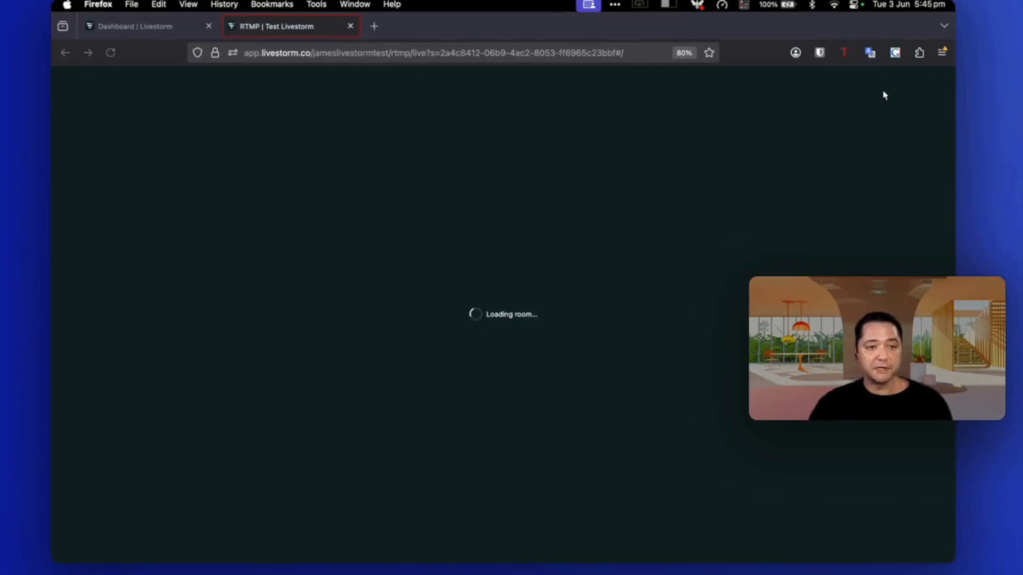